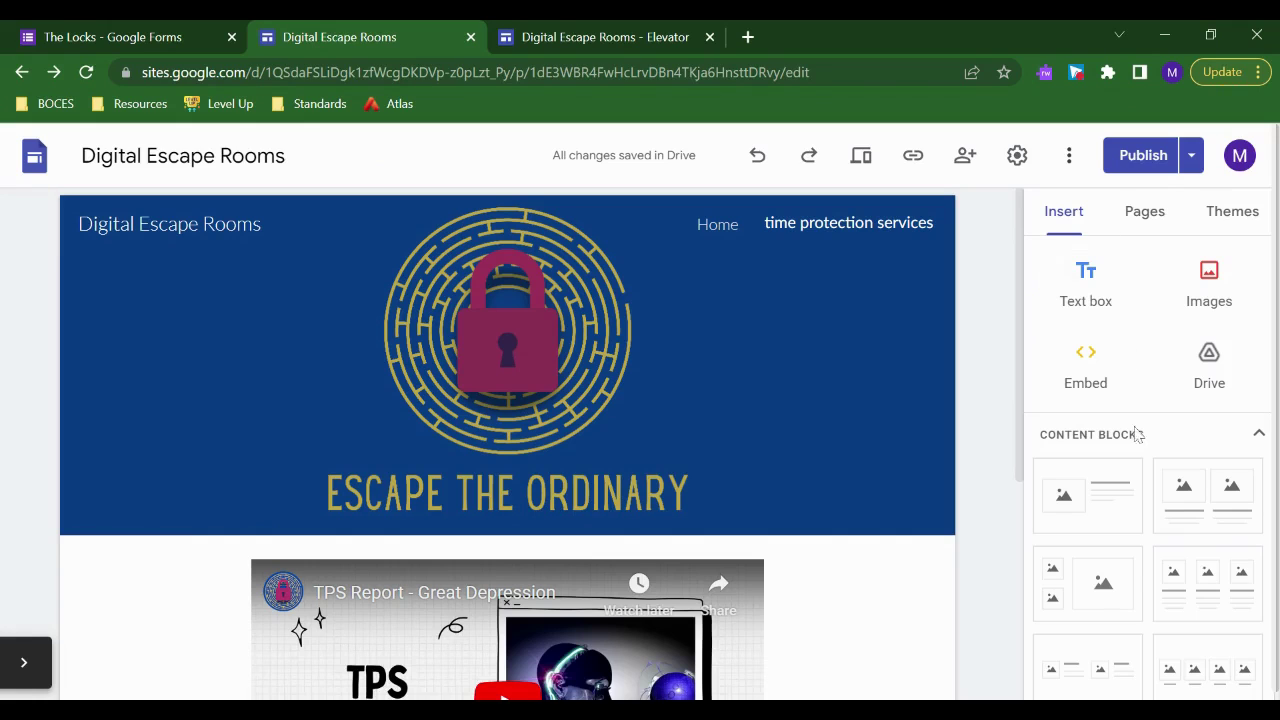
# Step: View the Home page, return to time protection services, and check the site's Pages list
pyautogui.scroll(-10, 1060, 434)
pyautogui.scroll(-1, 1215, 632)
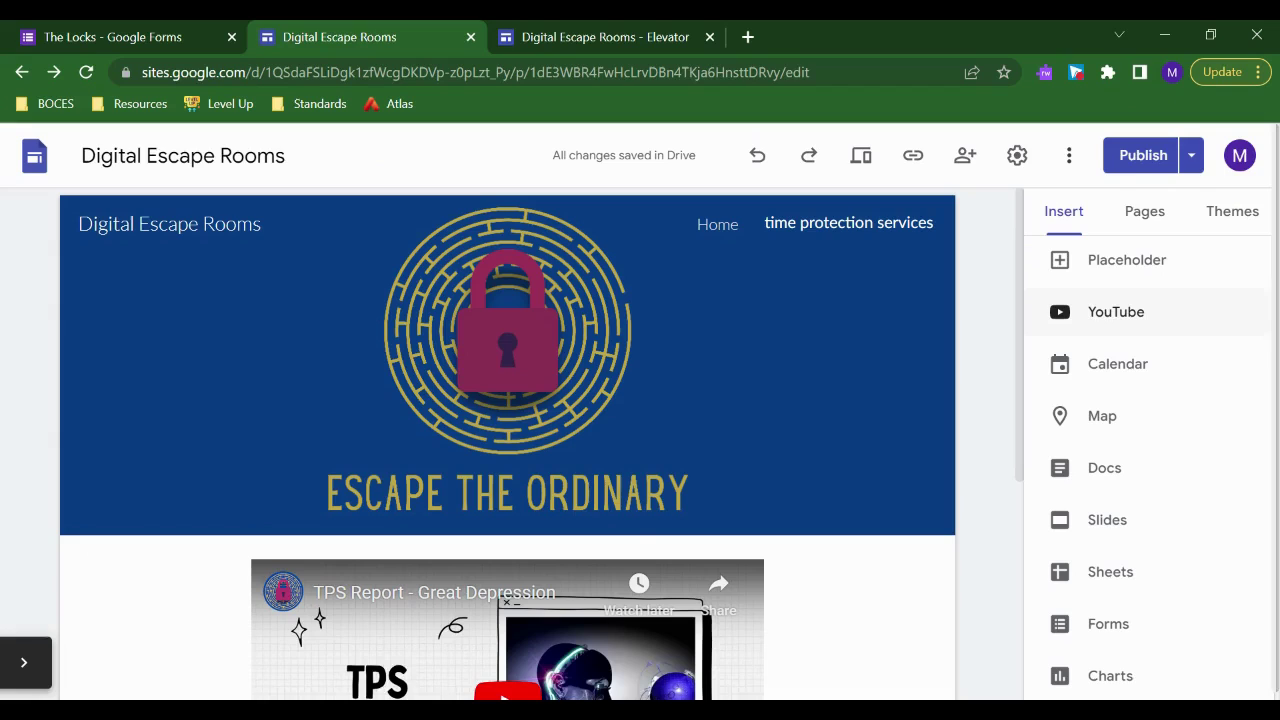
pyautogui.scroll(-1, 1174, 534)
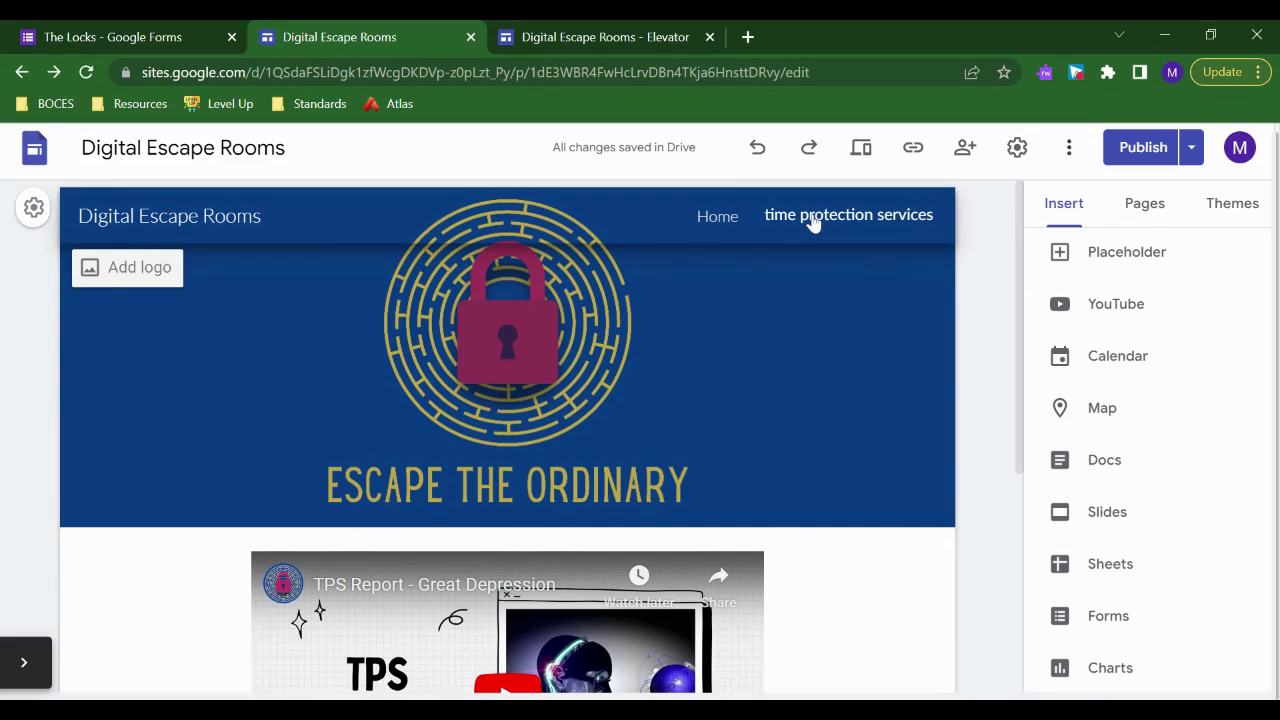
pyautogui.click(722, 220)
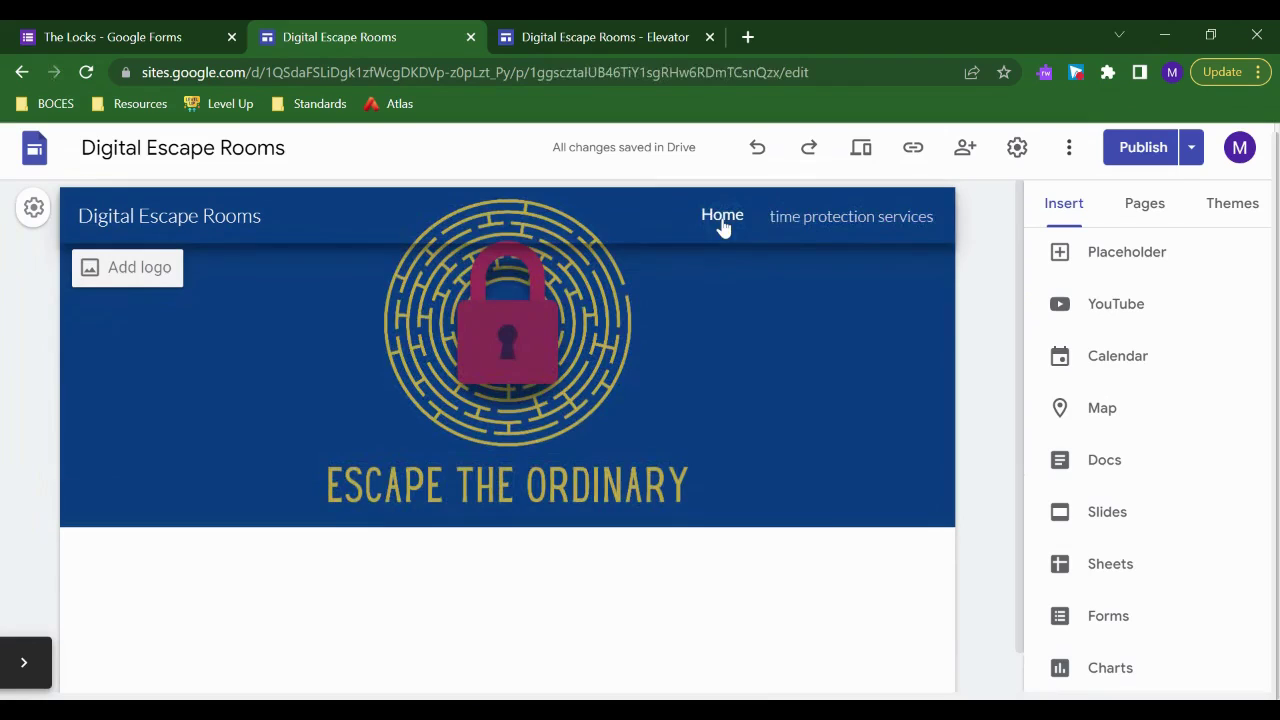
pyautogui.click(829, 218)
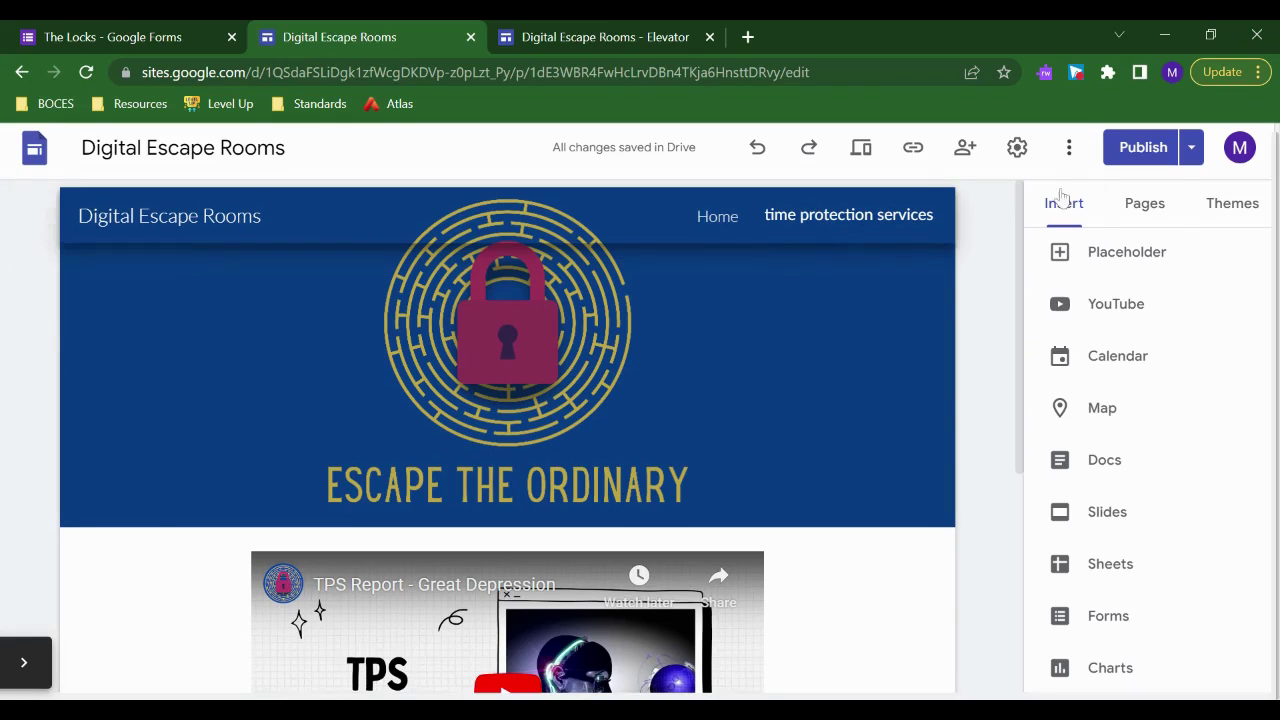
pyautogui.click(1162, 212)
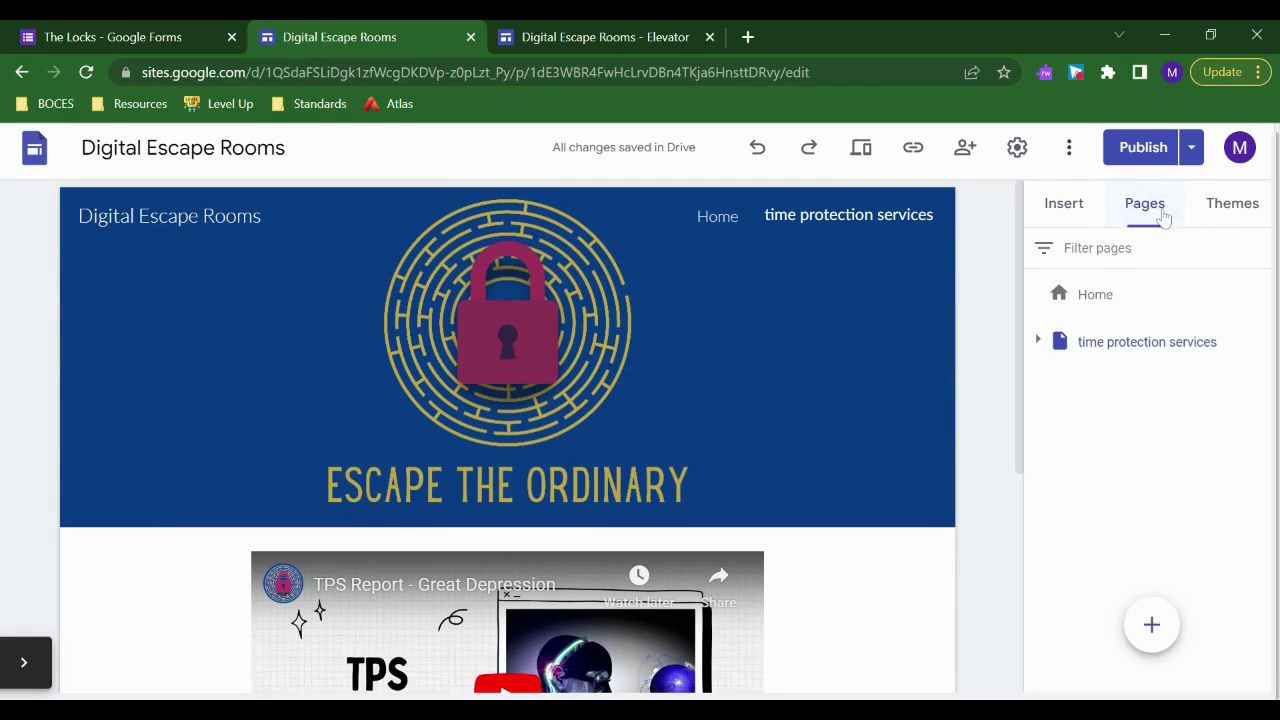
pyautogui.click(1065, 206)
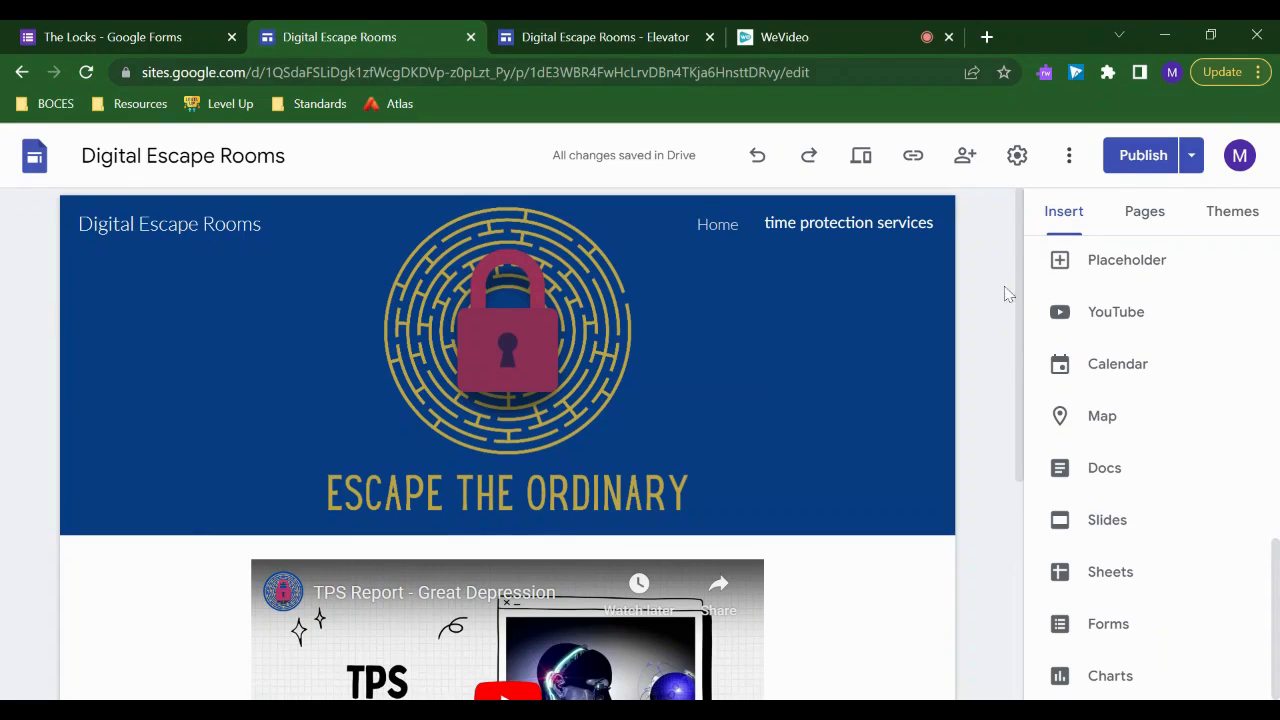
pyautogui.click(1138, 222)
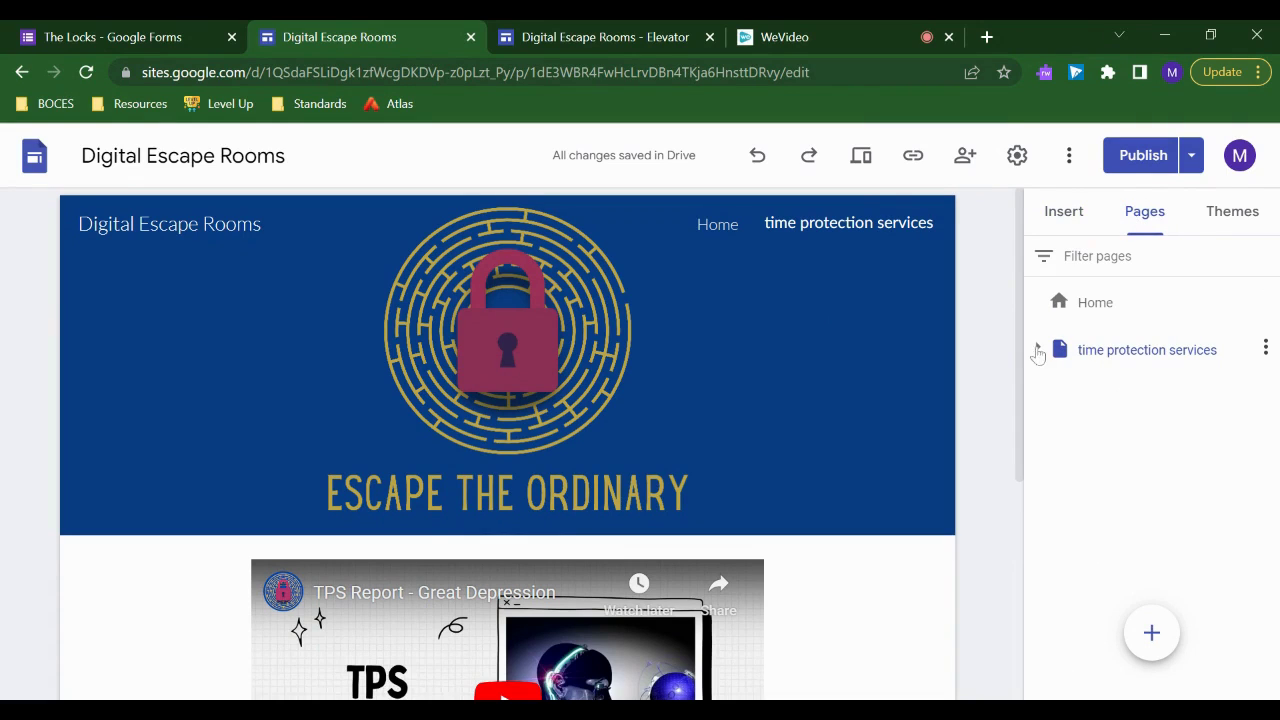
pyautogui.click(1266, 347)
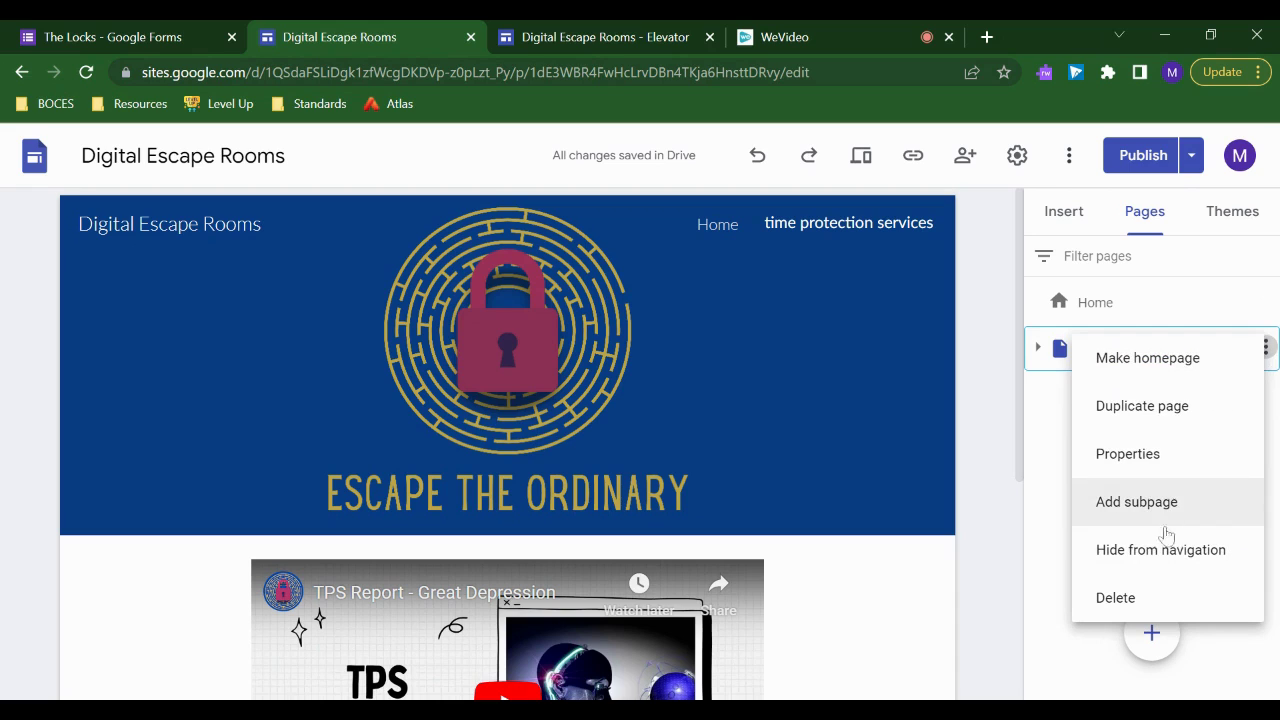
pyautogui.click(1174, 565)
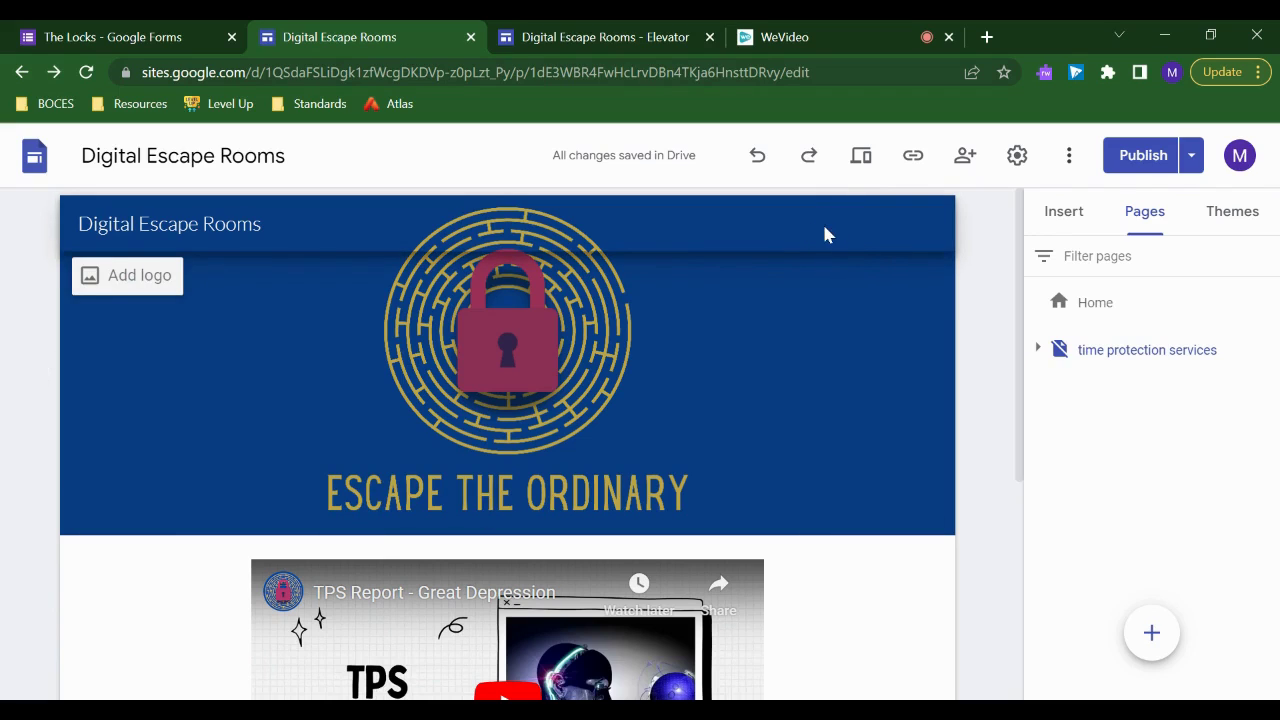
pyautogui.click(1265, 346)
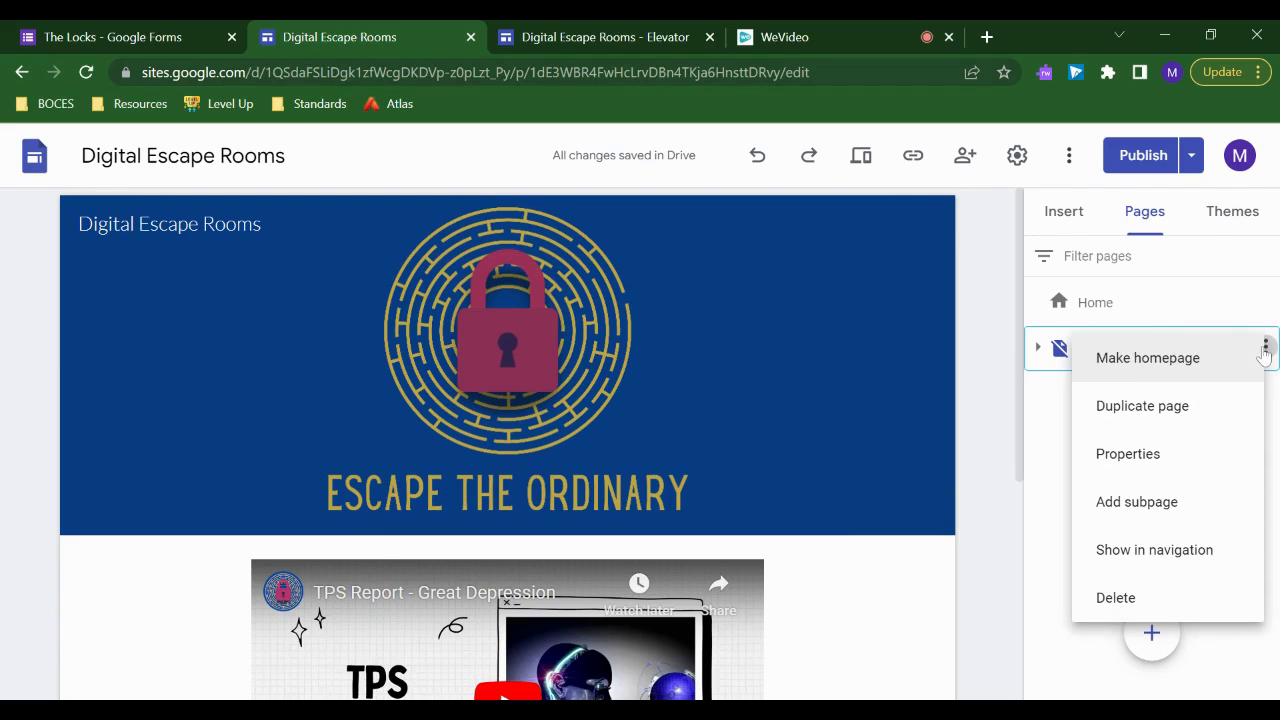
pyautogui.click(1176, 550)
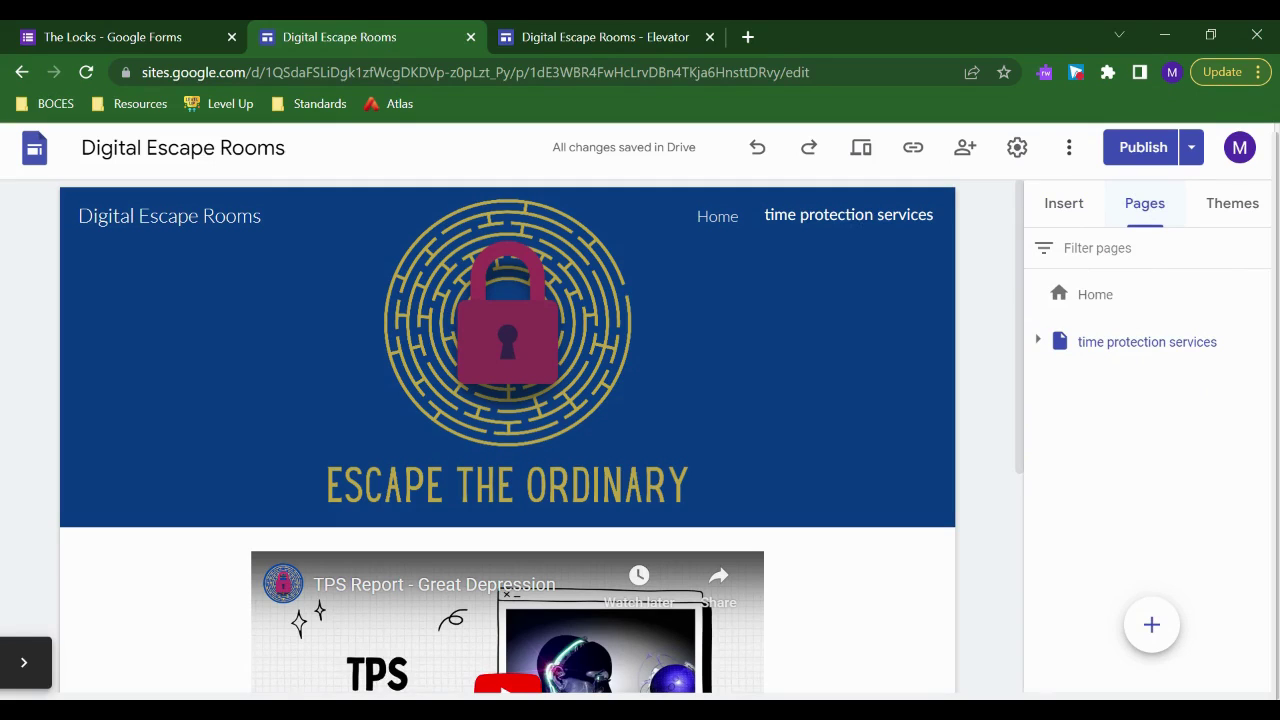
pyautogui.moveTo(1037, 343)
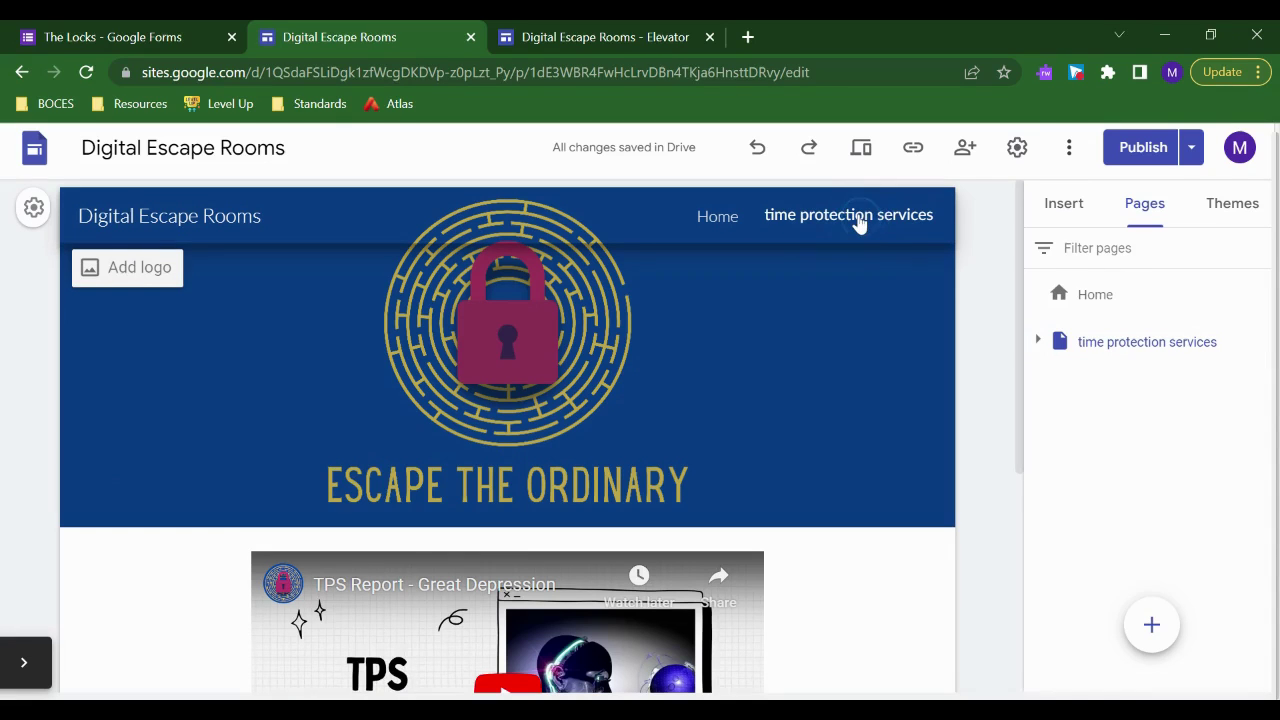
pyautogui.click(911, 152)
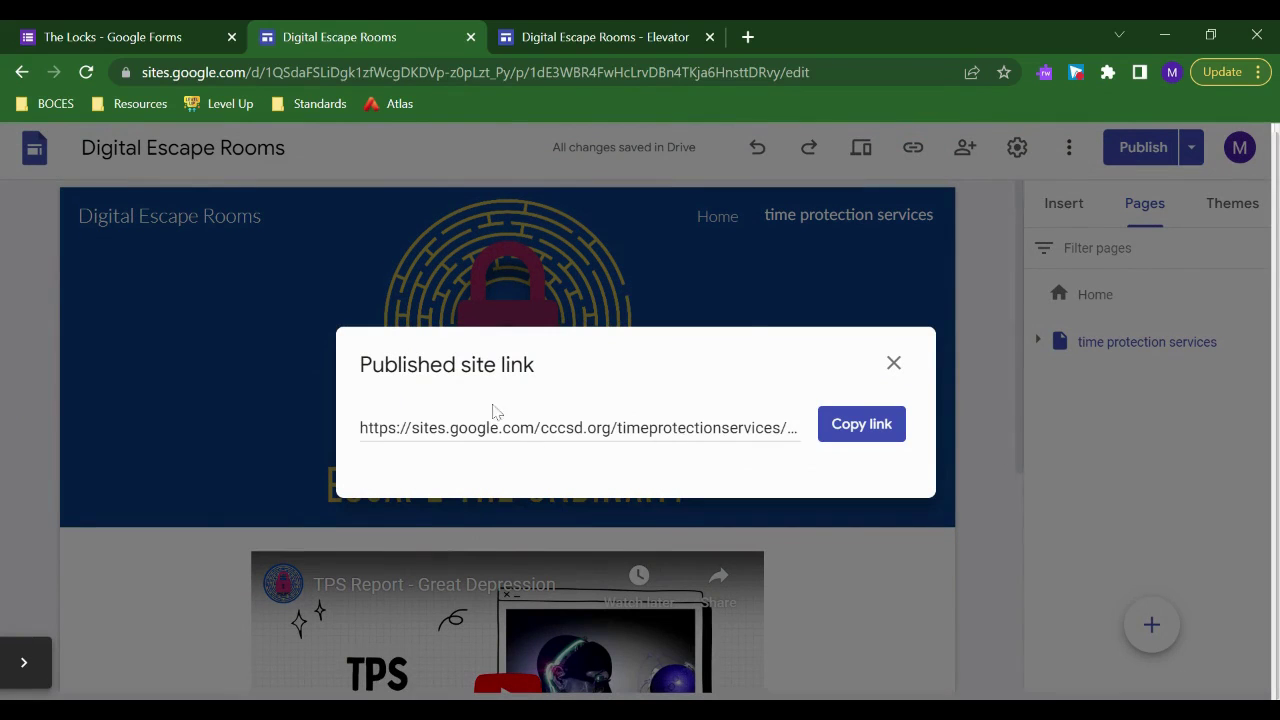
pyautogui.click(893, 363)
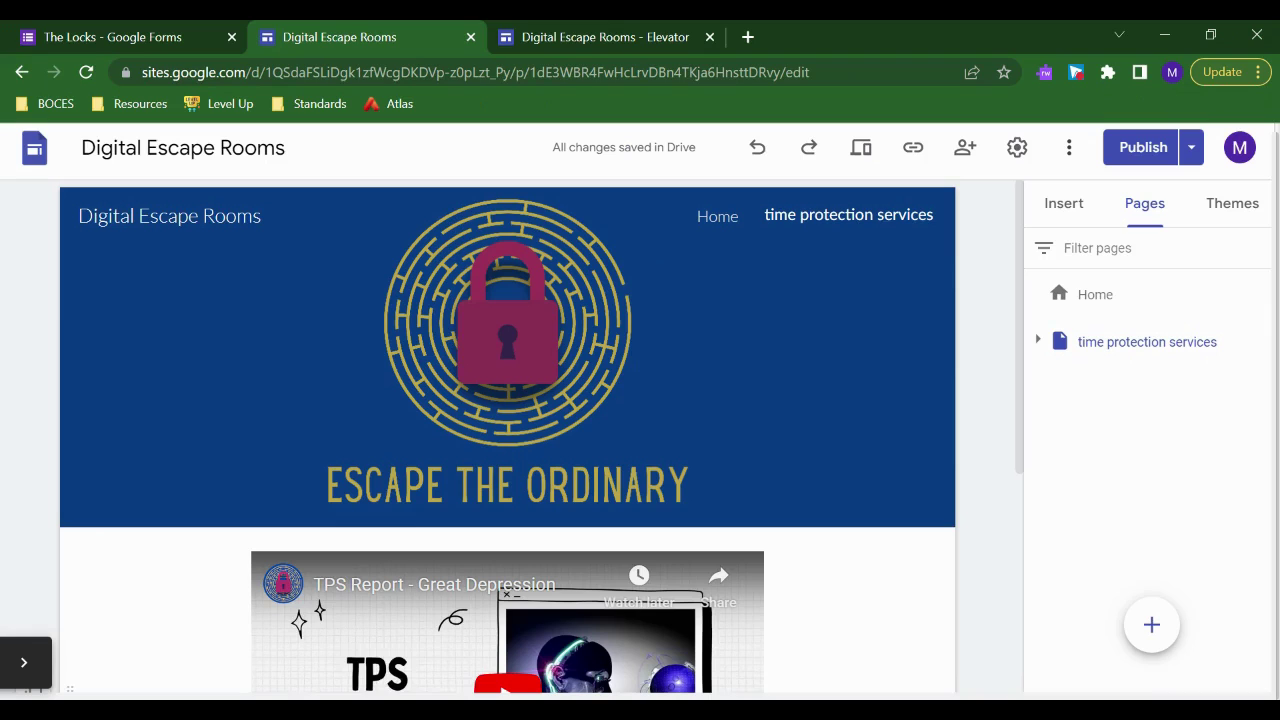
# Step: On the published Elevator page, search the site for 'the' to find Locks, Escape Rooms and CCC123
pyautogui.click(630, 37)
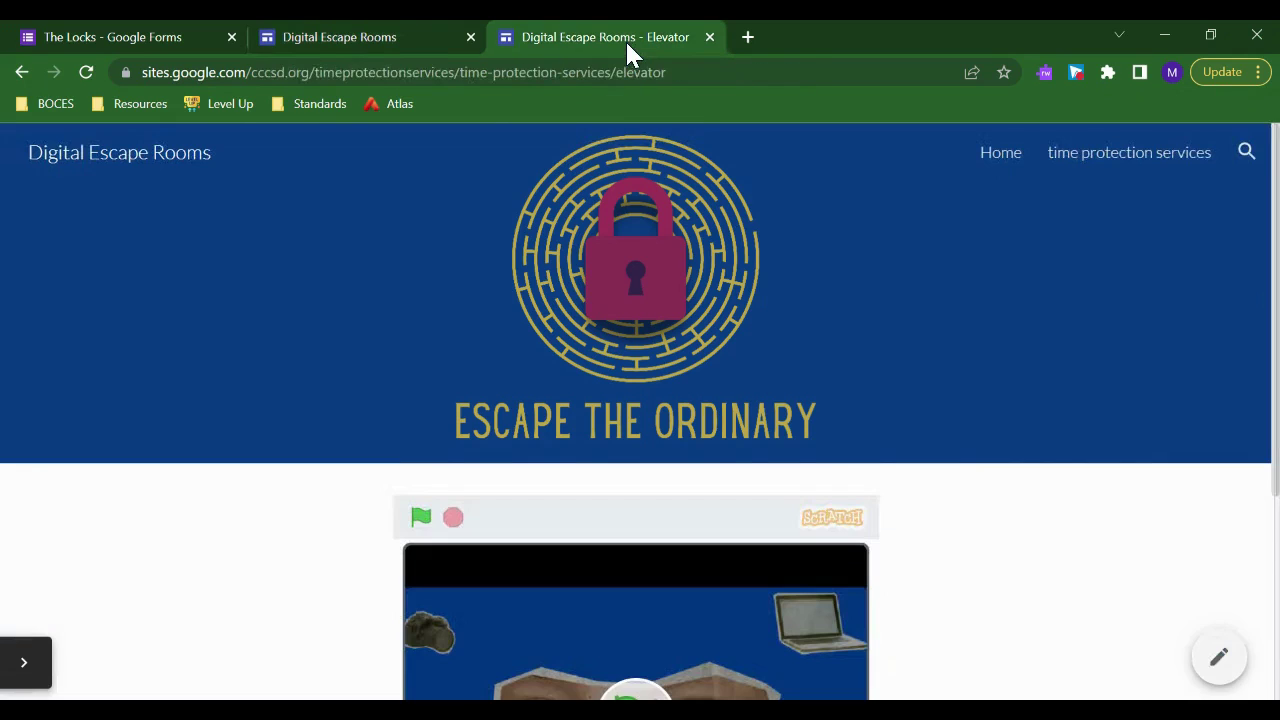
pyautogui.click(1248, 152)
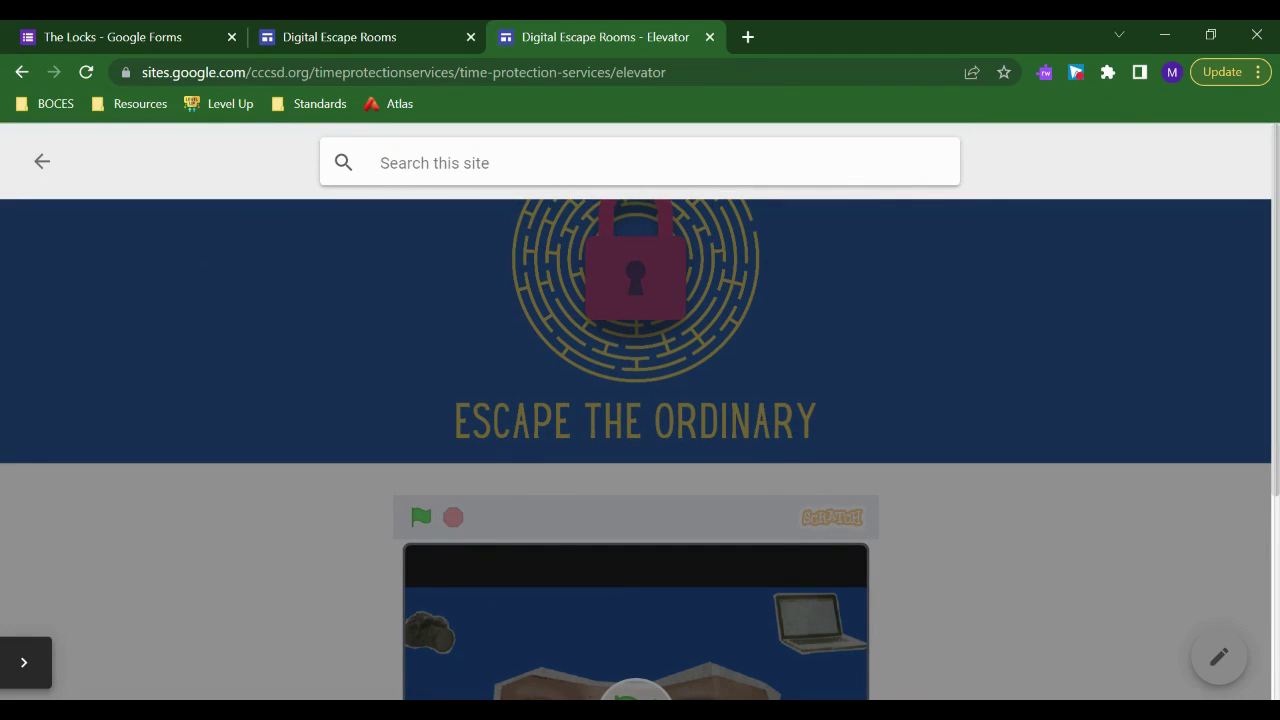
pyautogui.write('the')
pyautogui.press('Return')
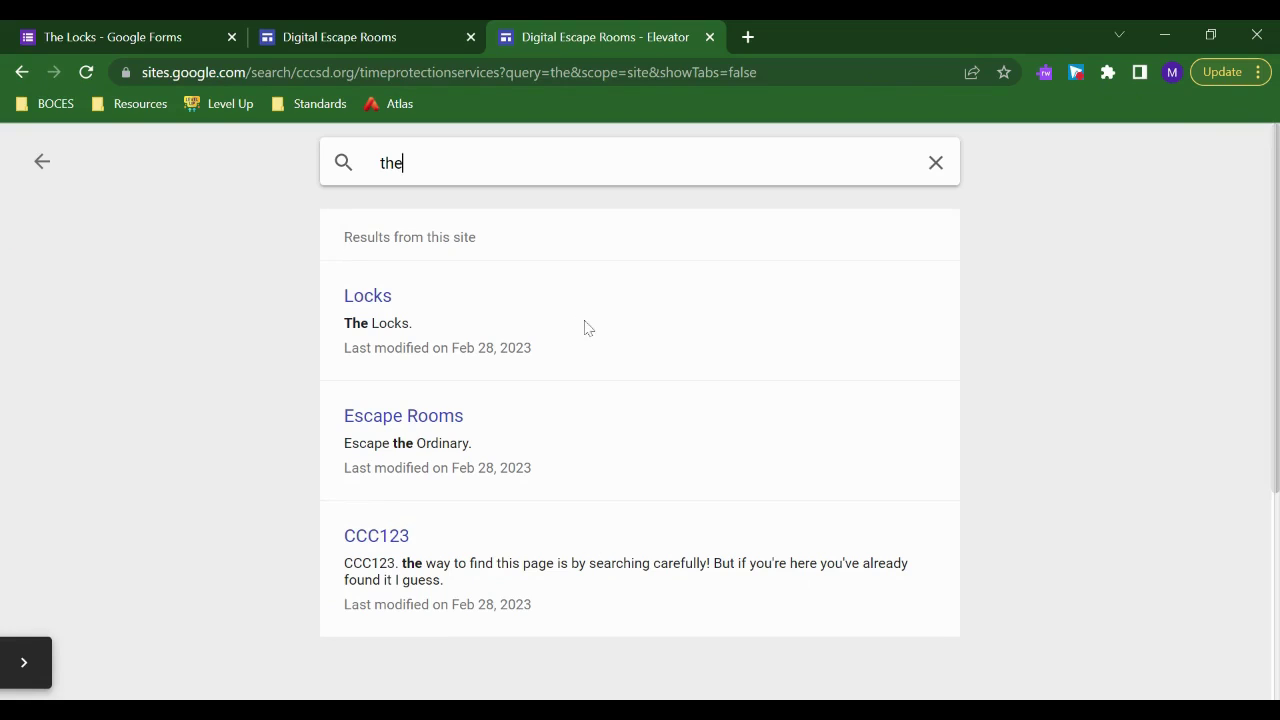
pyautogui.click(389, 417)
pyautogui.scroll(-5, 170, 415)
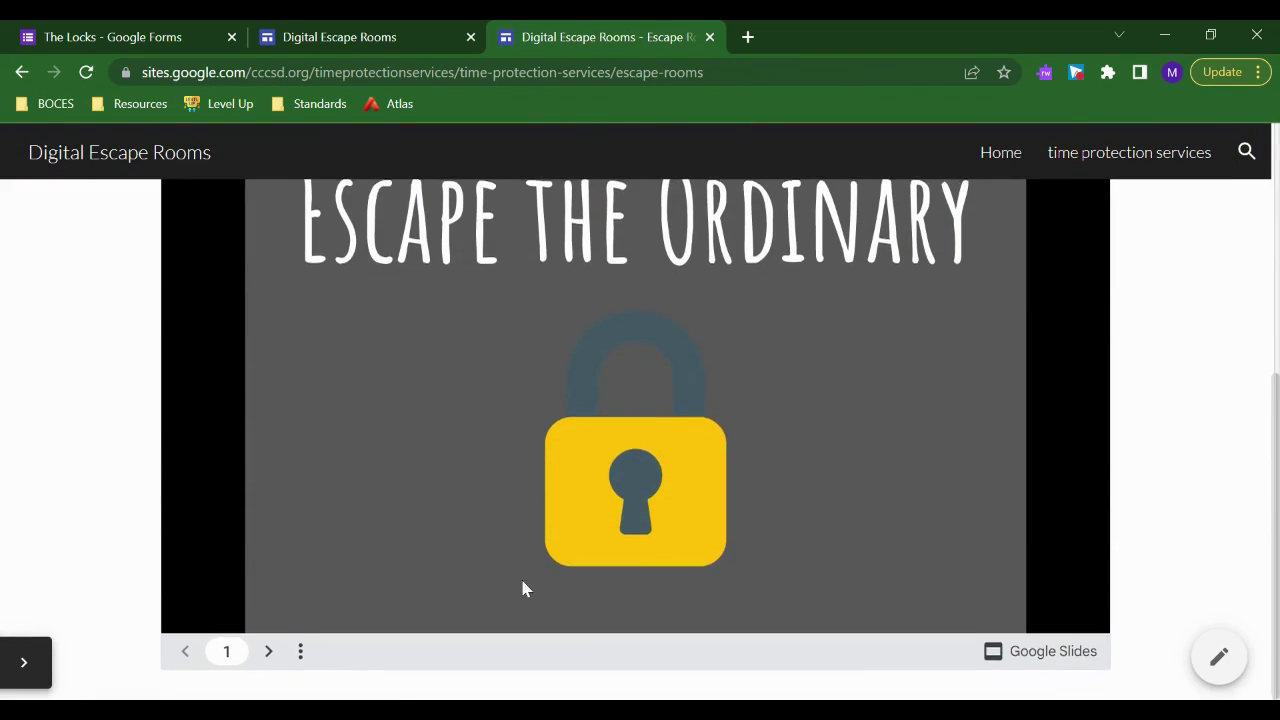
pyautogui.scroll(3, 525, 577)
pyautogui.scroll(-2, 566, 512)
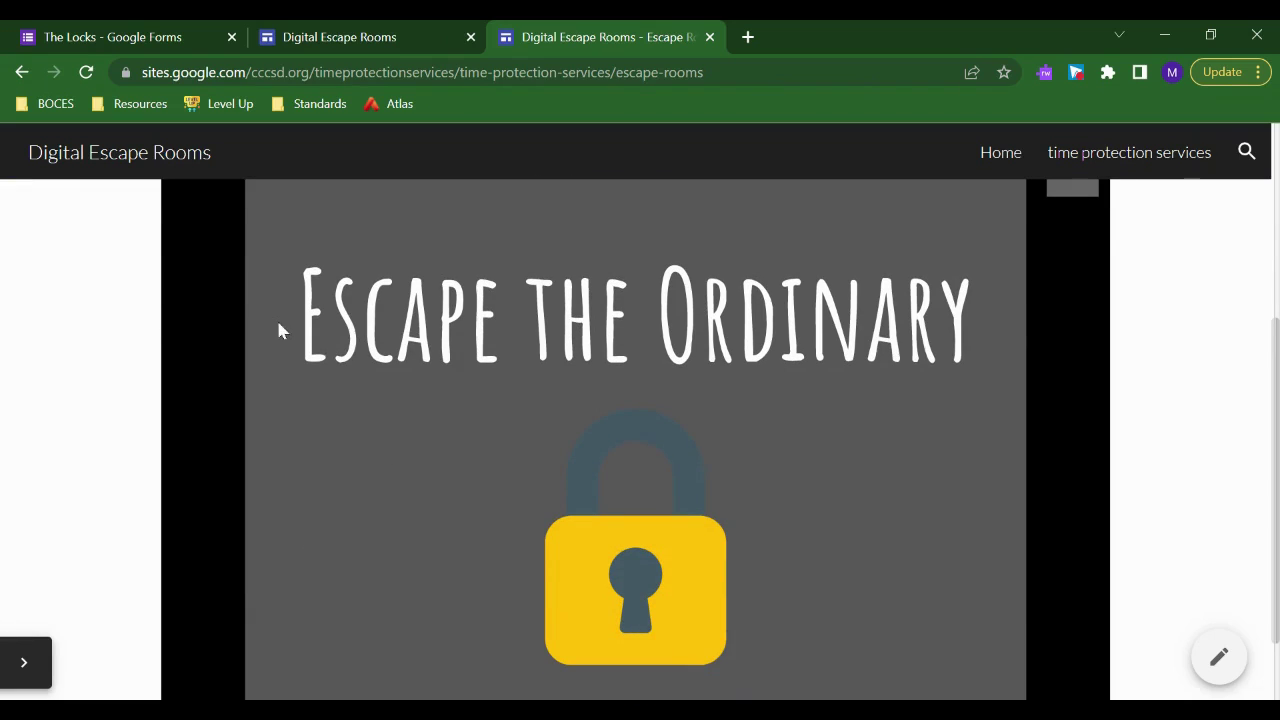
pyautogui.scroll(2, 398, 476)
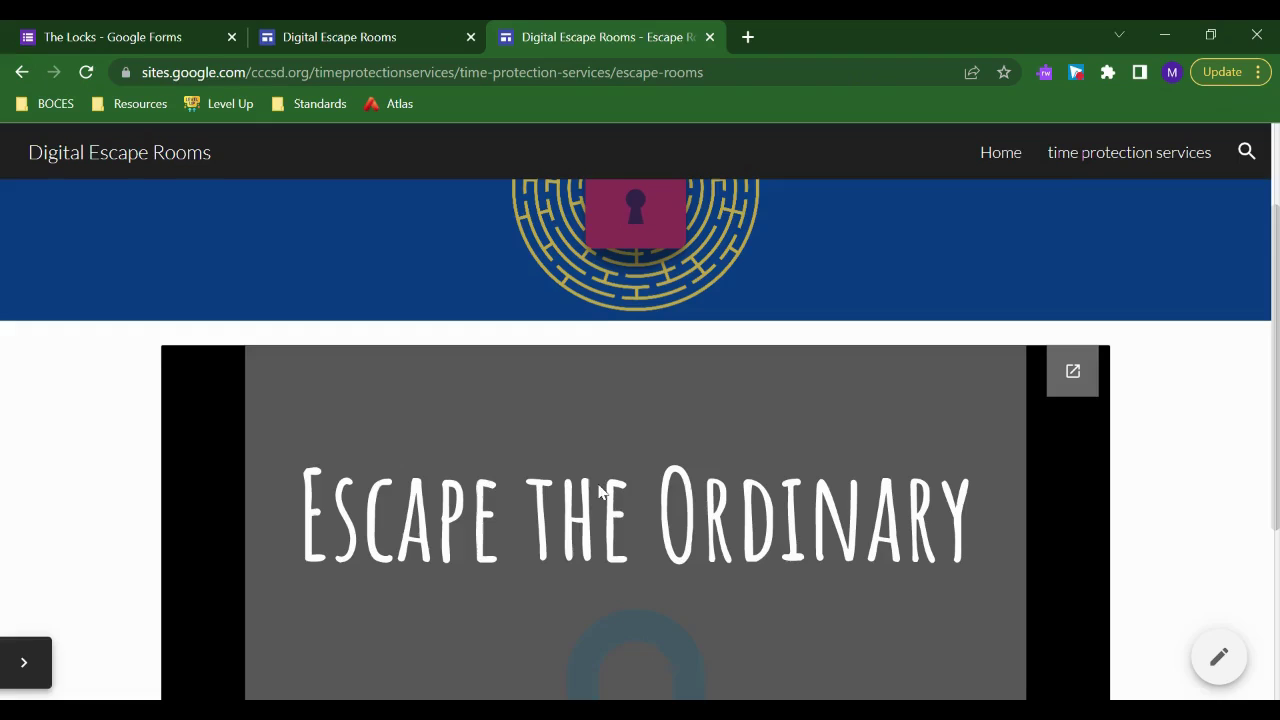
pyautogui.click(1246, 152)
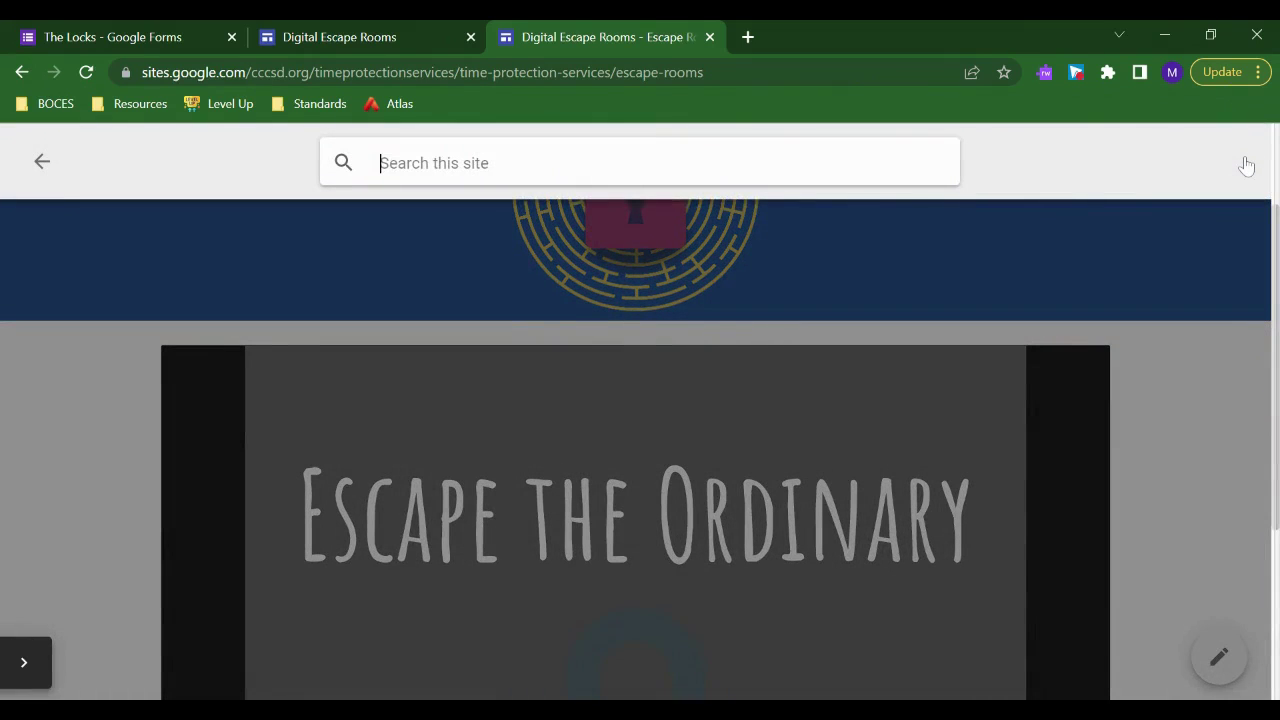
pyautogui.write('the')
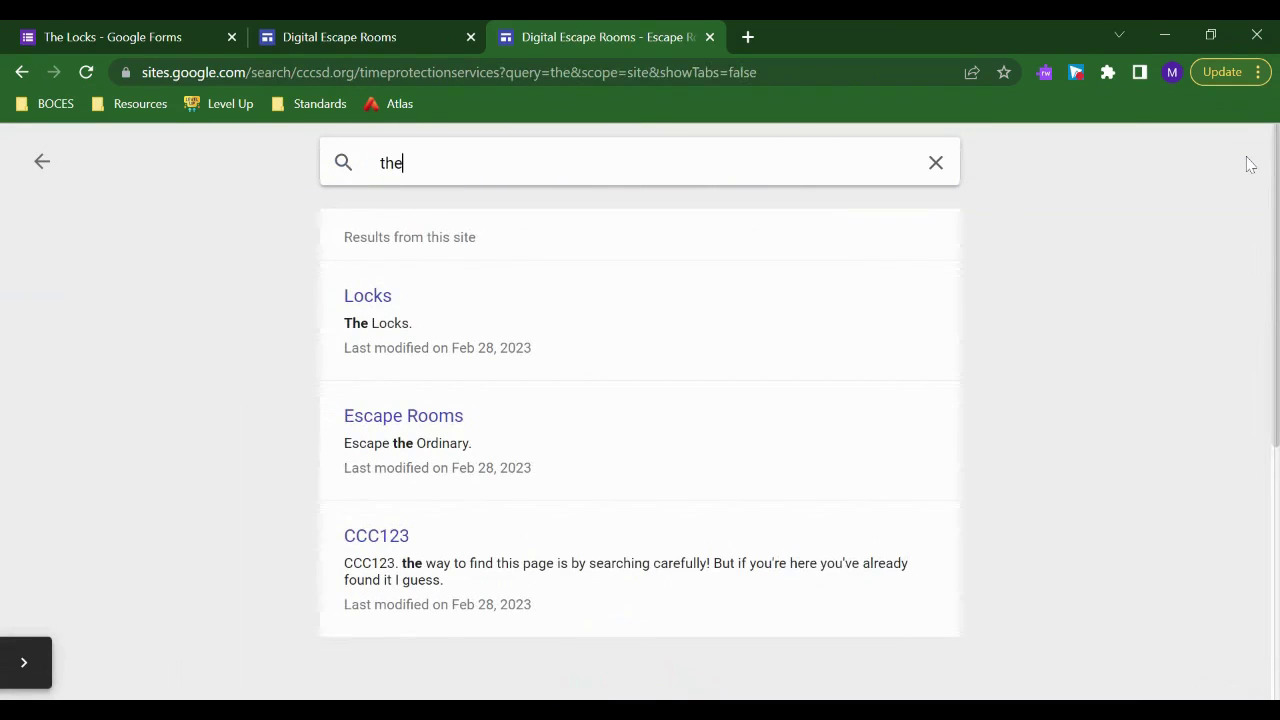
pyautogui.moveTo(477, 450); pyautogui.dragTo(349, 451)
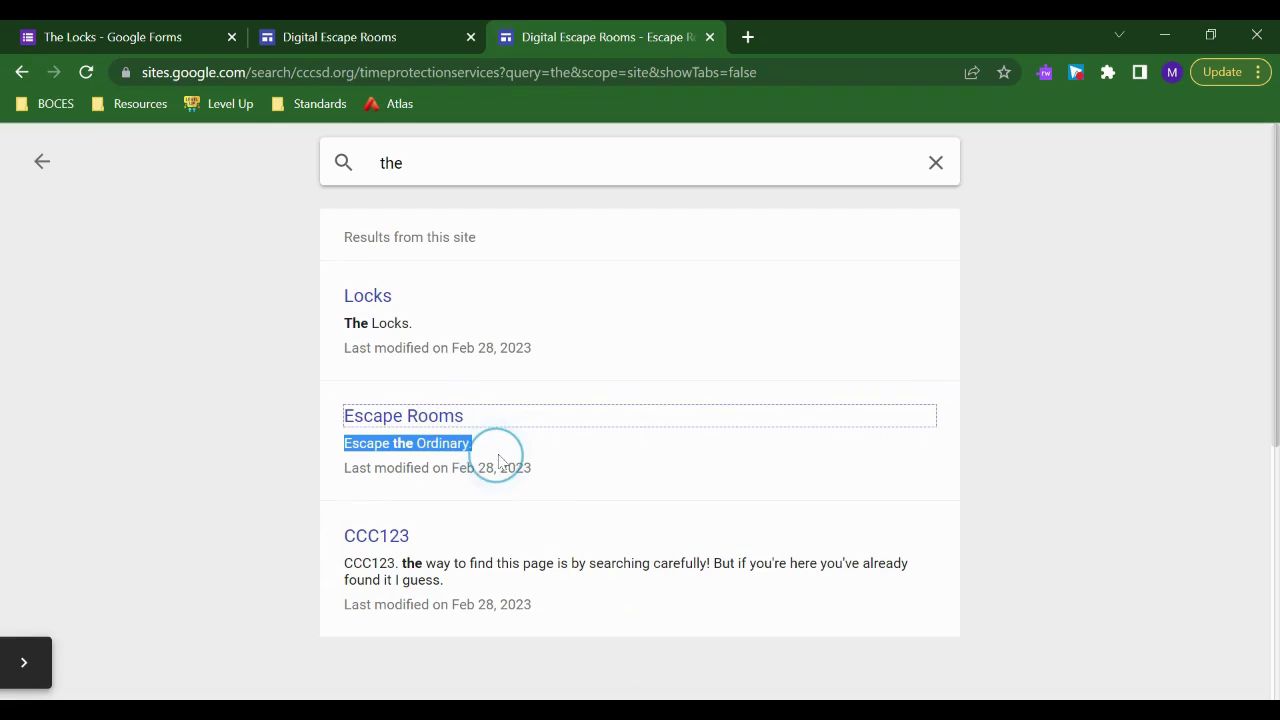
pyautogui.moveTo(497, 451); pyautogui.dragTo(343, 449)
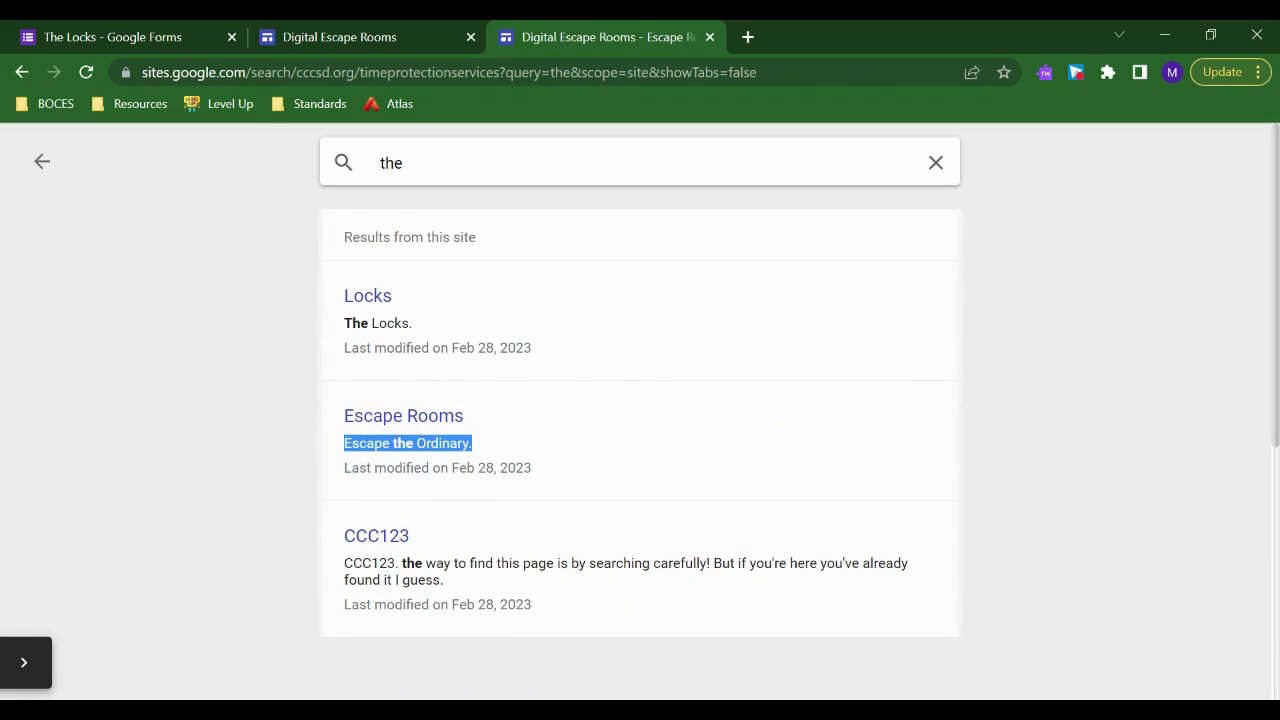
pyautogui.click(541, 450)
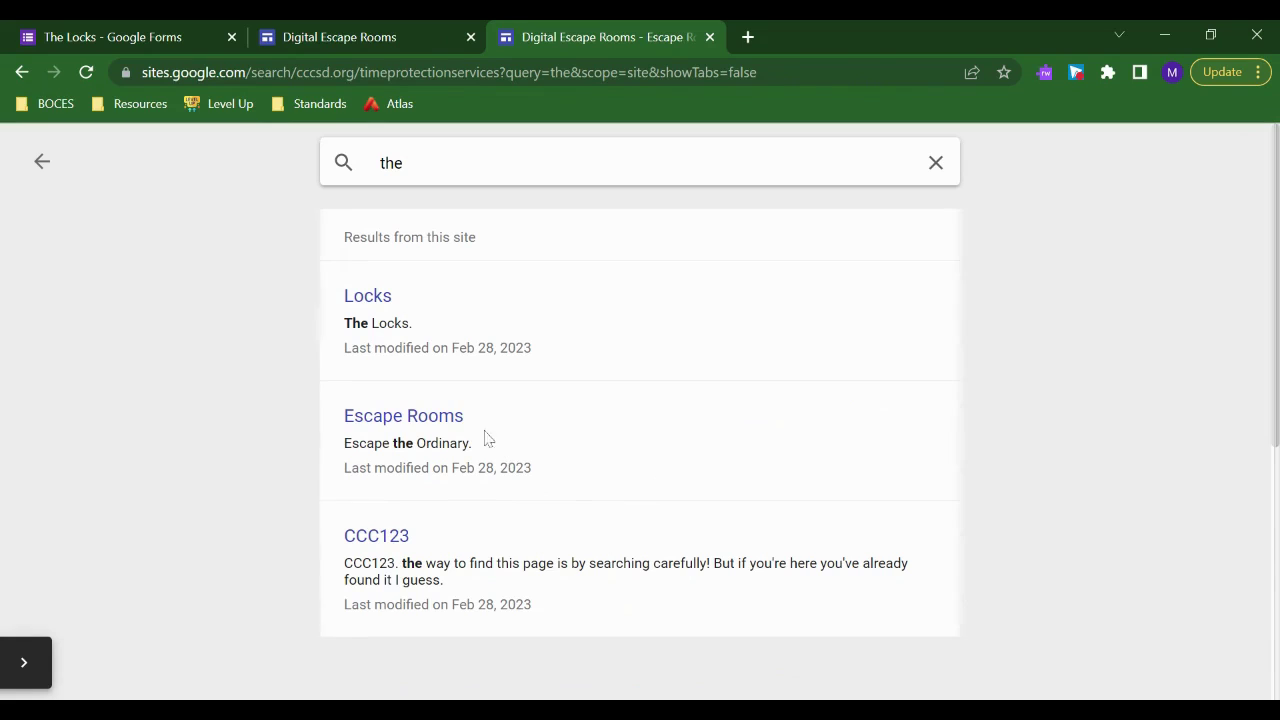
# Step: Replace the search query with 'elevator' so only the Elevator page is returned
pyautogui.moveTo(476, 421)
pyautogui.mouseDown()
pyautogui.moveTo(523, 449)
pyautogui.moveTo(323, 443)
pyautogui.moveTo(472, 443)
pyautogui.mouseUp()
pyautogui.click(340, 453)
pyautogui.moveTo(436, 163); pyautogui.dragTo(314, 162)
pyautogui.write('elevator')
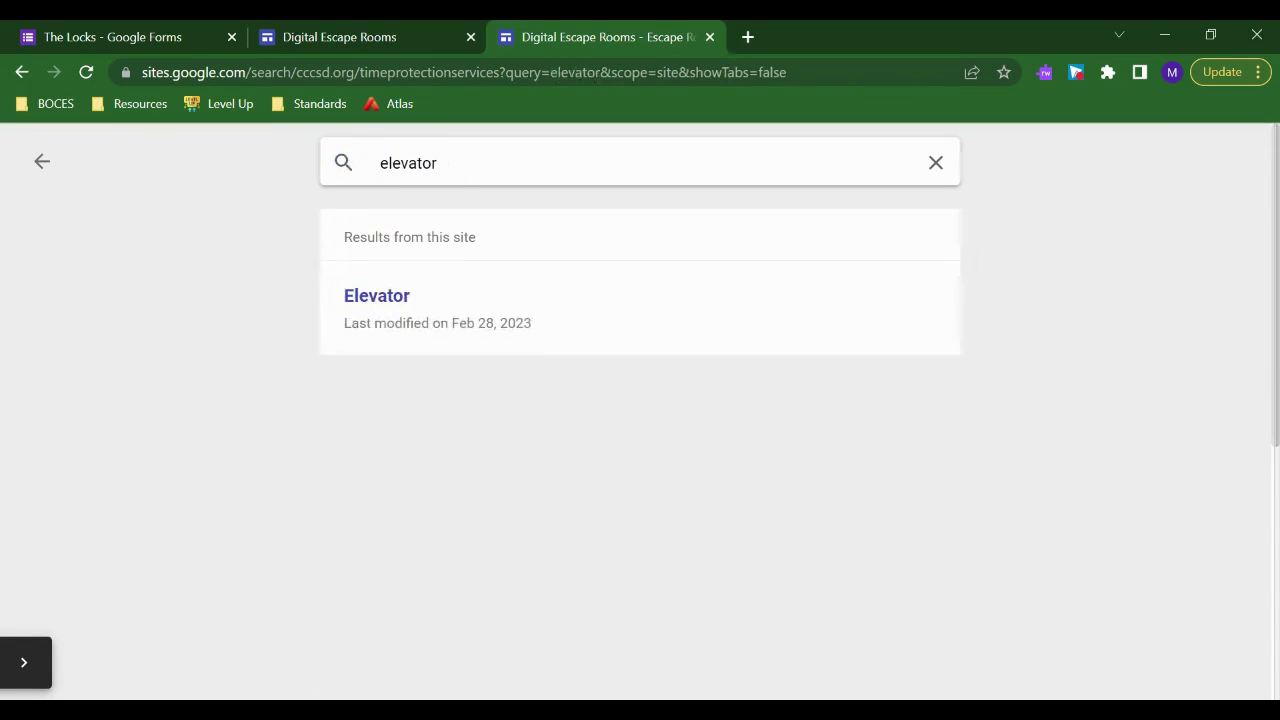
# Step: Open the Elevator page from the search results and scroll through it
pyautogui.click(398, 296)
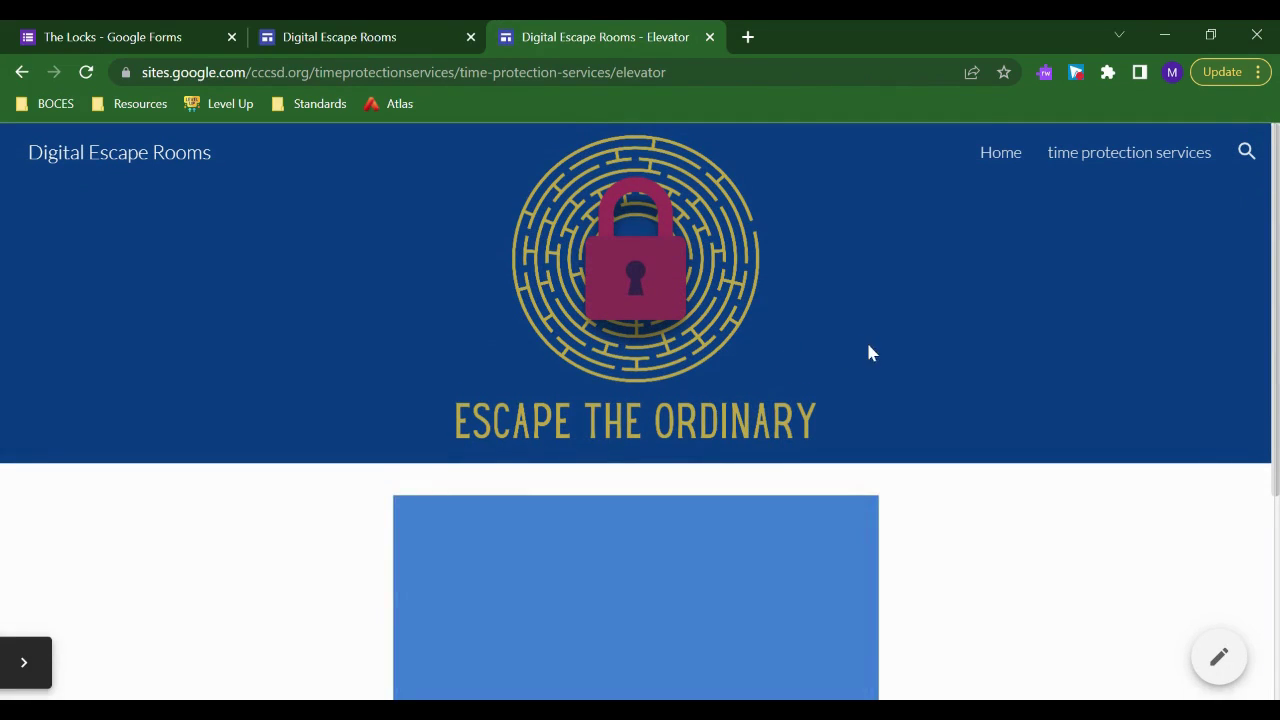
pyautogui.scroll(-2, 868, 352)
pyautogui.scroll(-1, 645, 475)
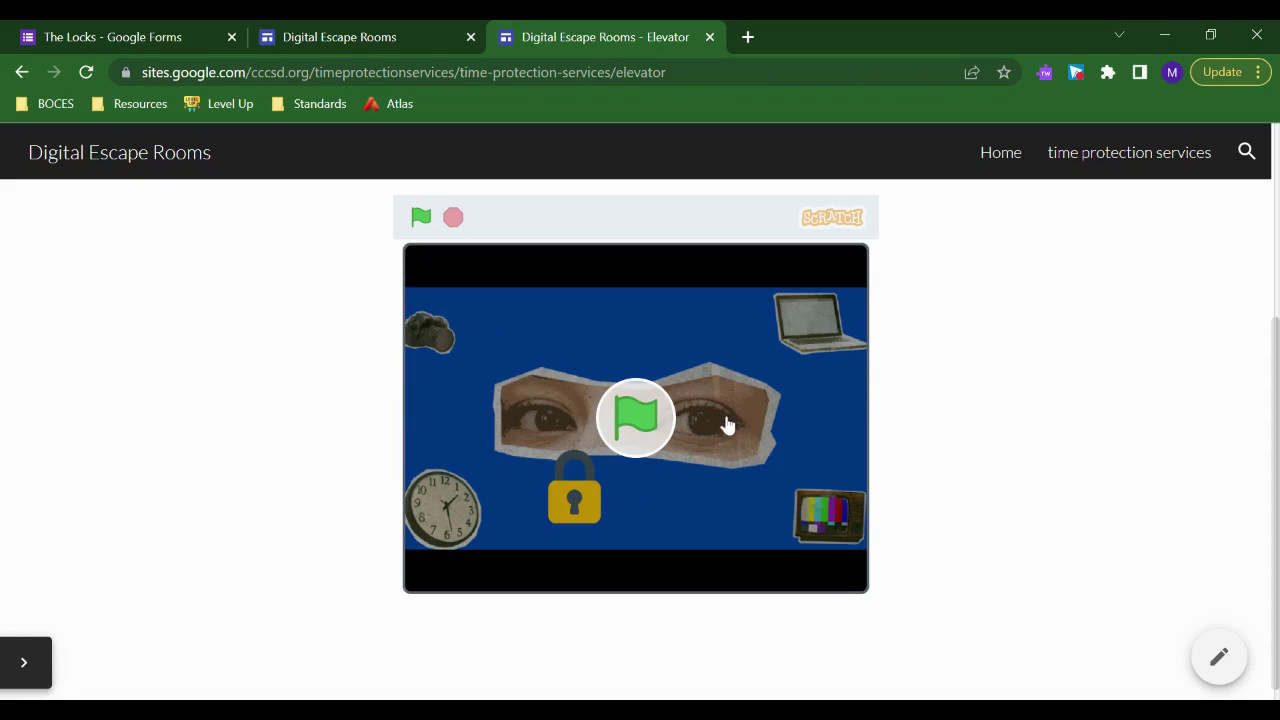
pyautogui.scroll(1, 689, 380)
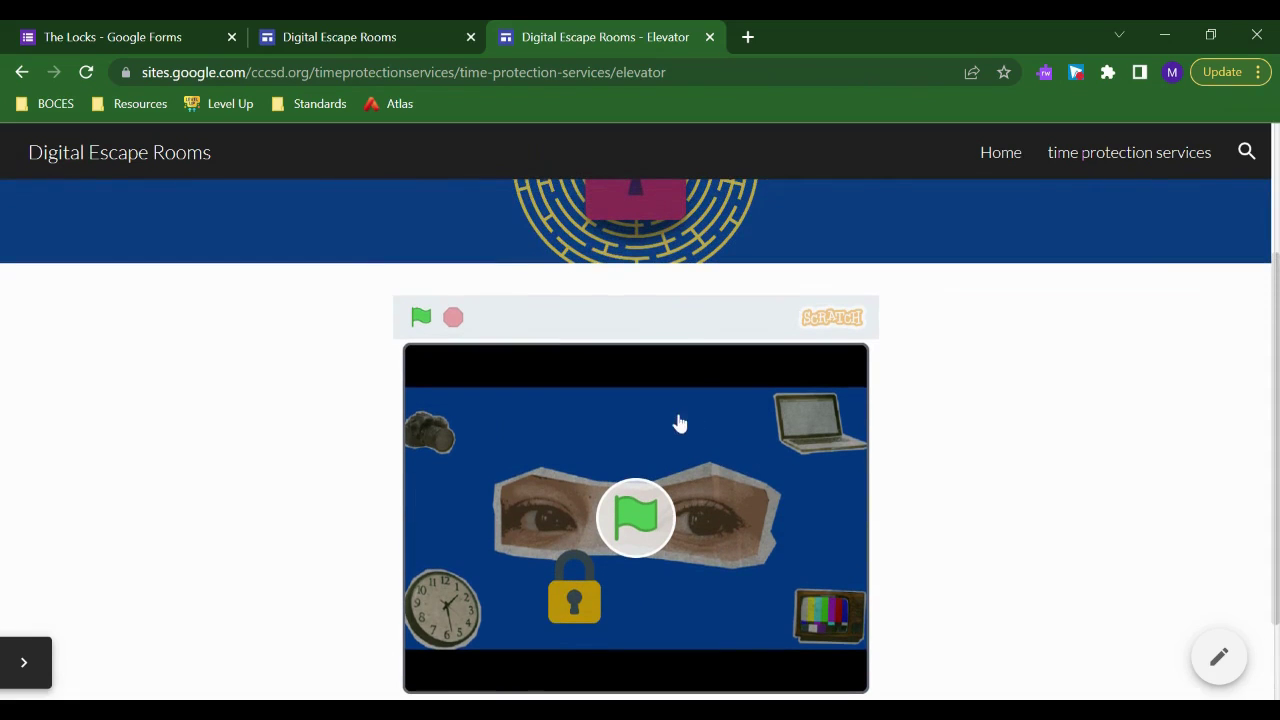
# Step: Search the published site for 'the' again to list Locks, Escape Rooms and CCC123
pyautogui.click(1247, 152)
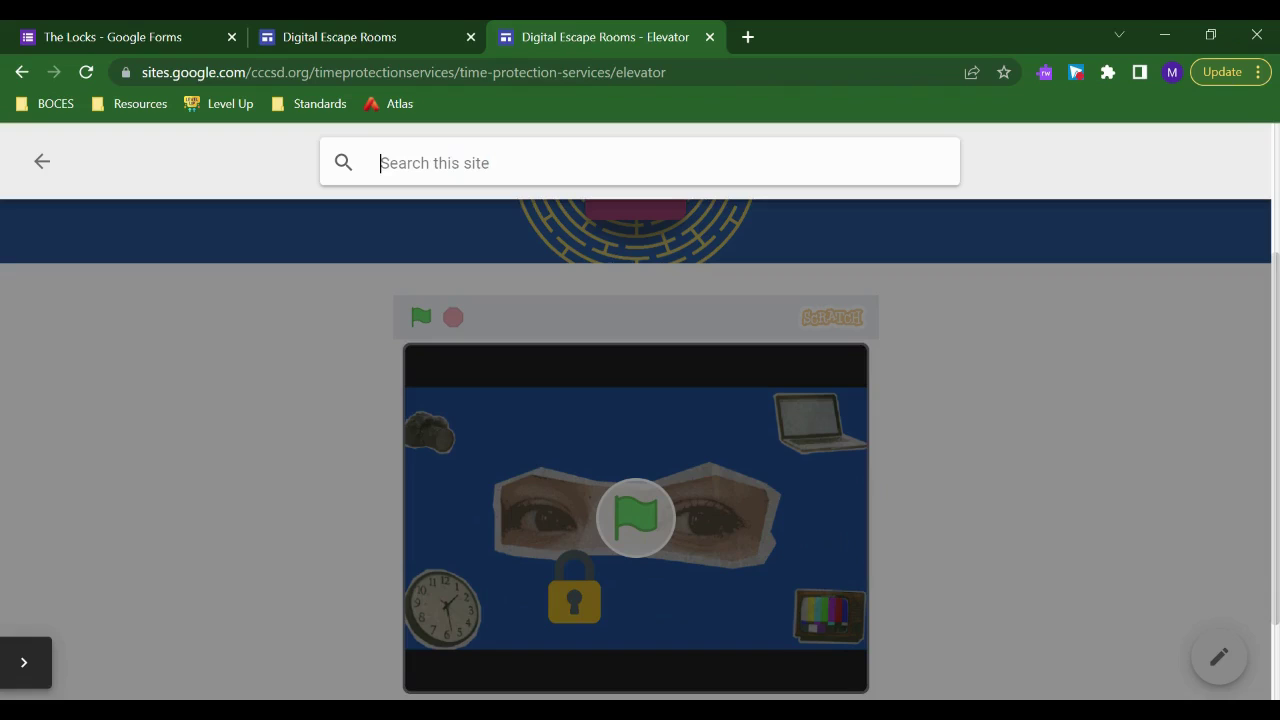
pyautogui.write('the')
pyautogui.press('Return')
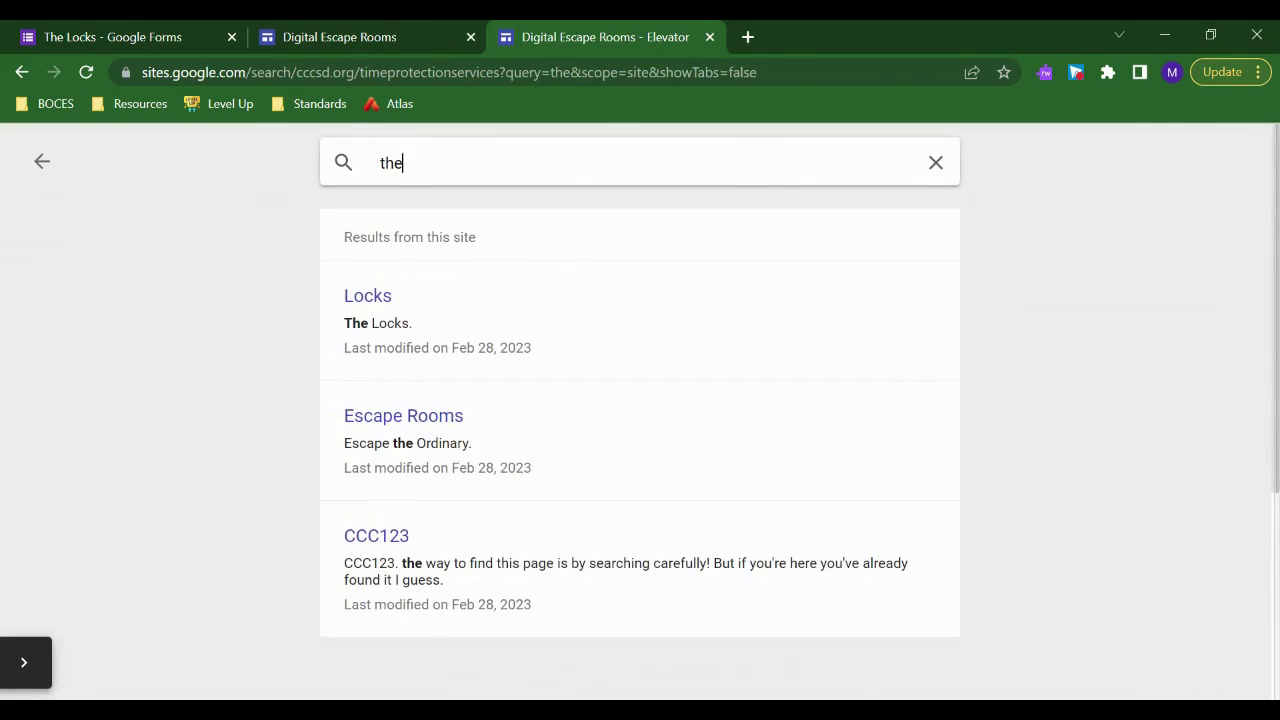